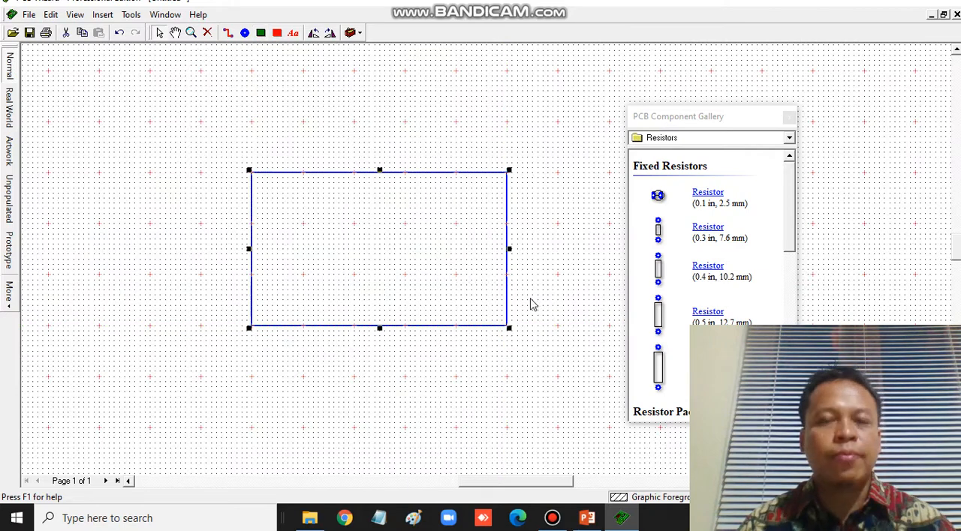
# - Place a 3 pin SIL connector (0.1 in, 2.5 mm) just inside the board outline's left edge
pyautogui.click(101, 15)
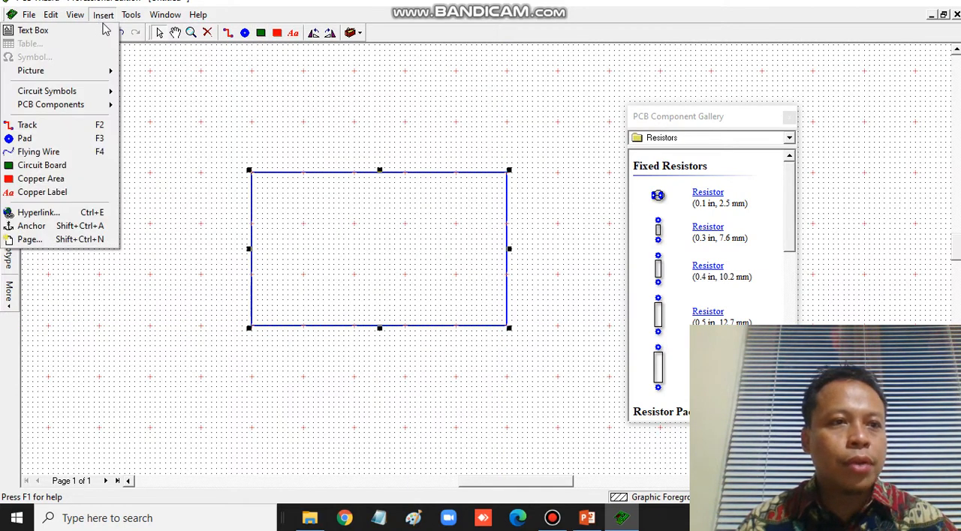
pyautogui.moveTo(82, 105)
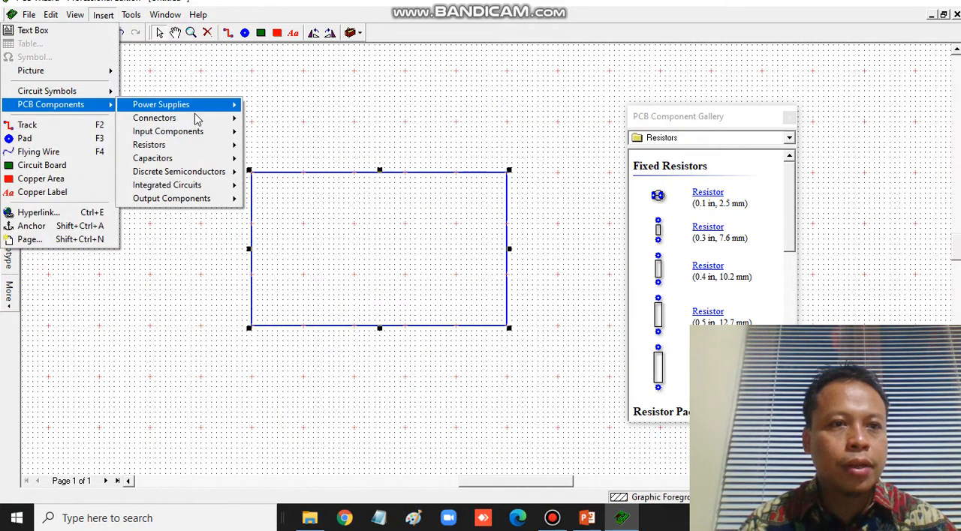
pyautogui.moveTo(197, 118)
pyautogui.moveTo(313, 120)
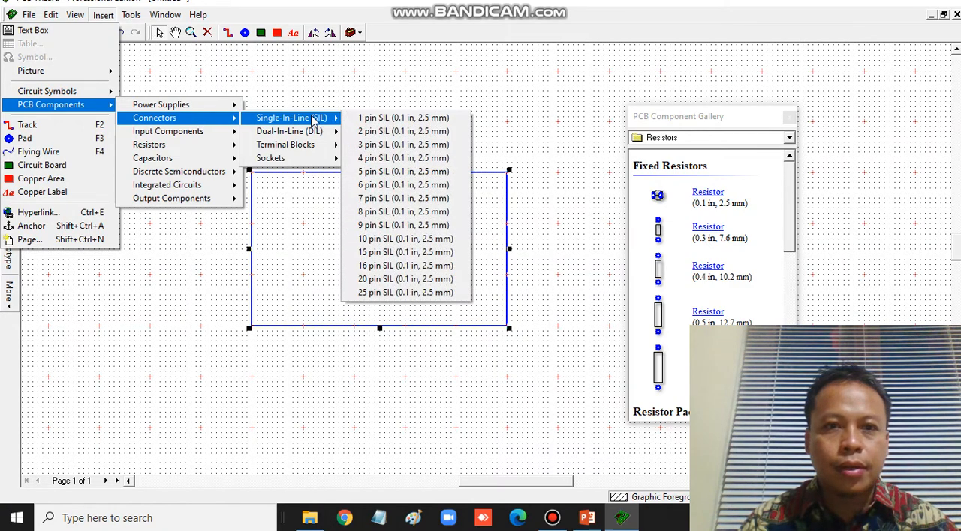
pyautogui.click(396, 146)
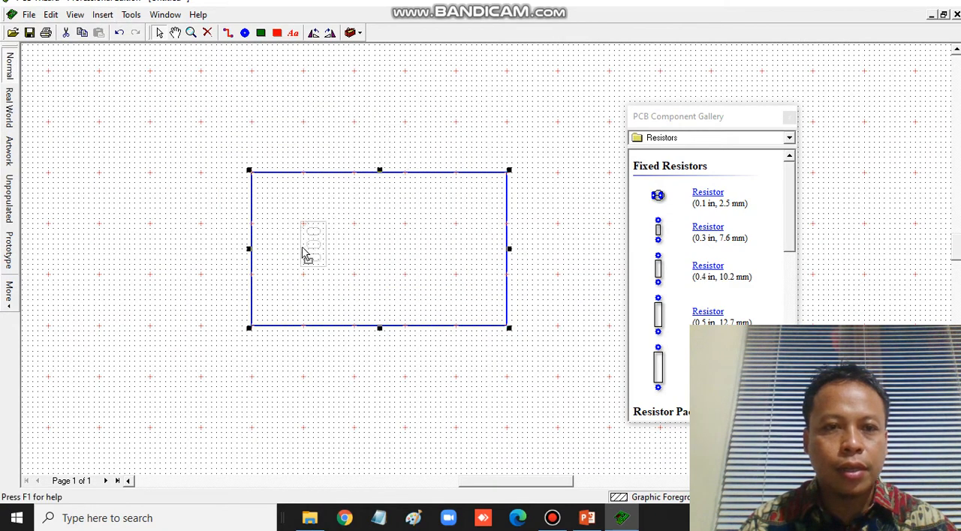
pyautogui.click(279, 256)
# - Close the component gallery and move the SIL1 label directly below the connector
pyautogui.click(191, 32)
pyautogui.click(586, 360)
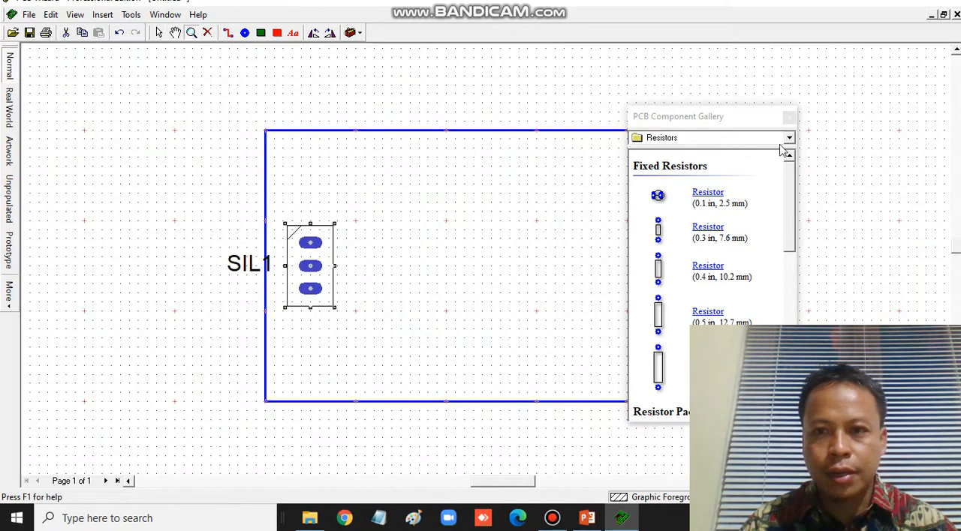
pyautogui.click(790, 118)
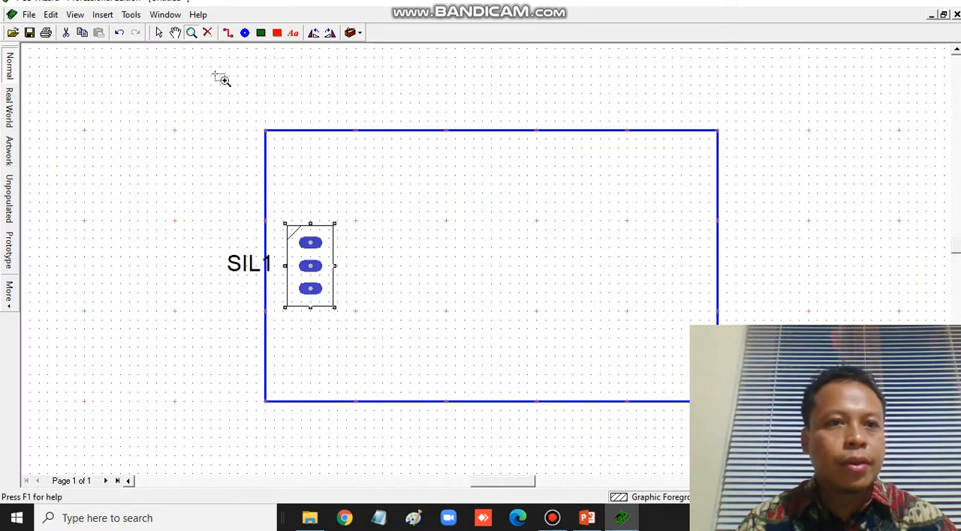
pyautogui.click(158, 33)
pyautogui.click(250, 274)
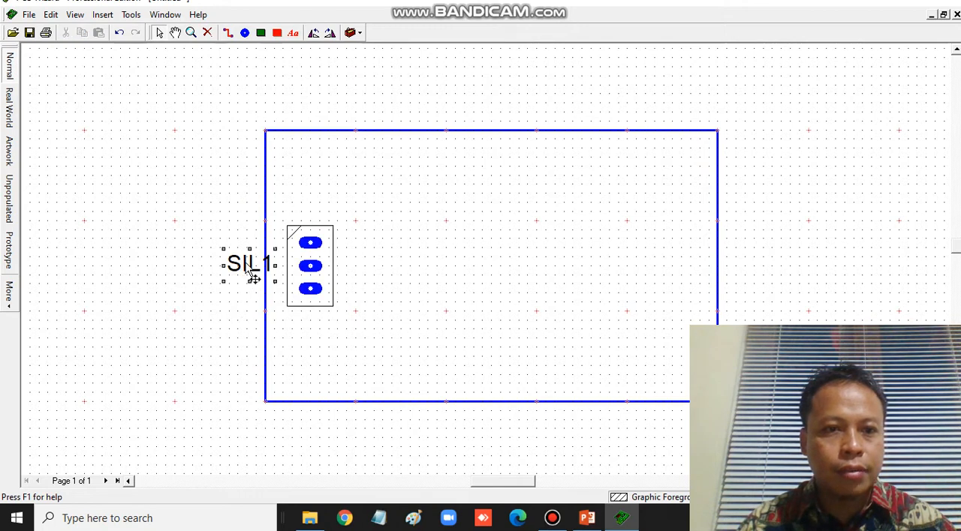
pyautogui.moveTo(313, 332); pyautogui.dragTo(312, 331)
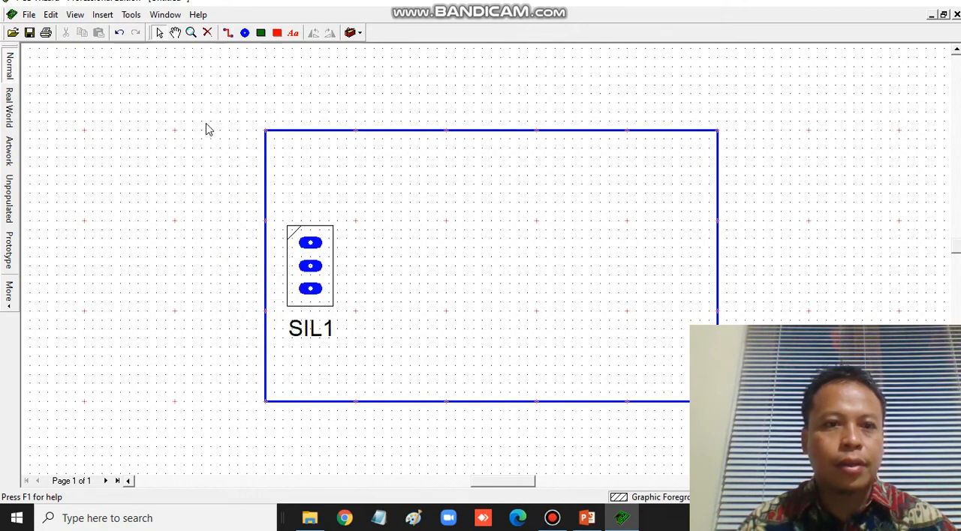
# - Place a 0.5 in, 12.7 mm resistor beside the SIL connector and rotate it to lie horizontally
pyautogui.click(102, 14)
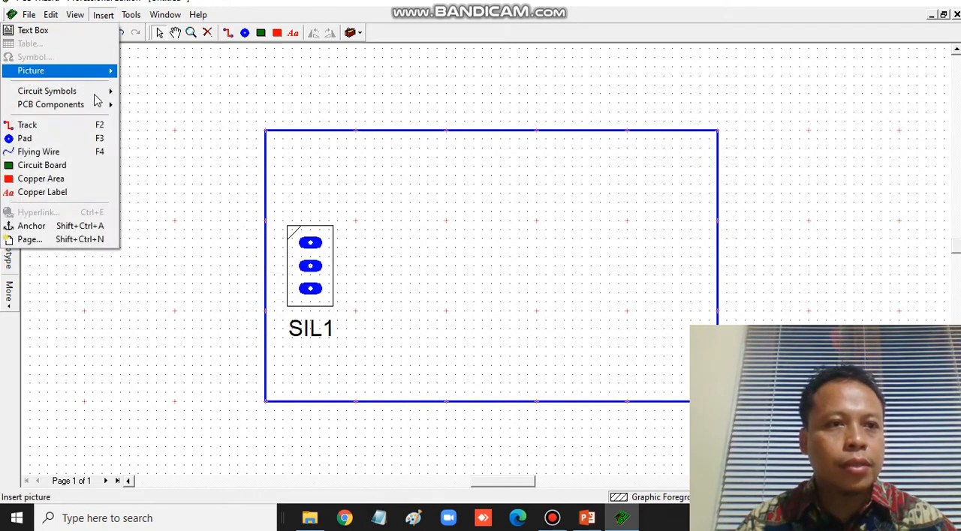
pyautogui.moveTo(95, 106)
pyautogui.moveTo(204, 145)
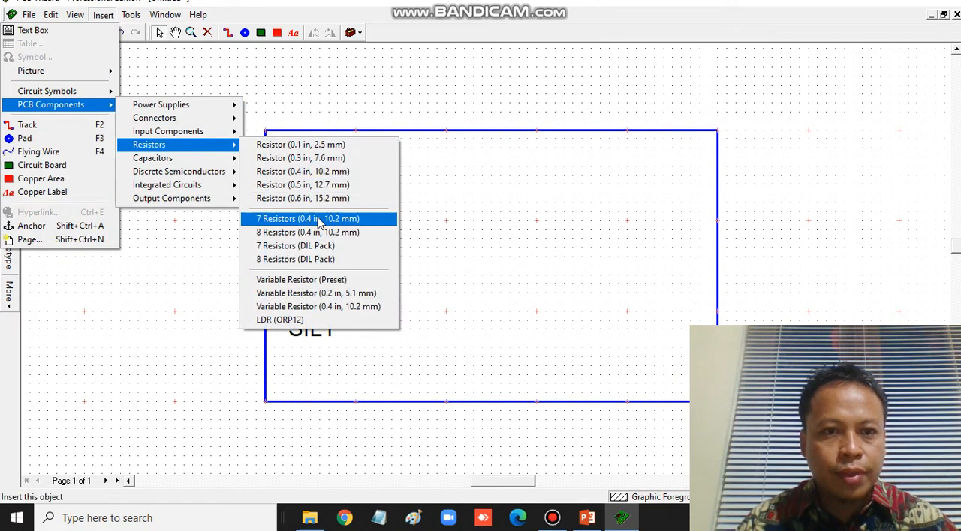
pyautogui.click(320, 185)
pyautogui.click(401, 270)
pyautogui.click(331, 34)
# - Set the resistor's value to 220 Ω and move it level with the SIL connector's middle pin
pyautogui.doubleClick(398, 259)
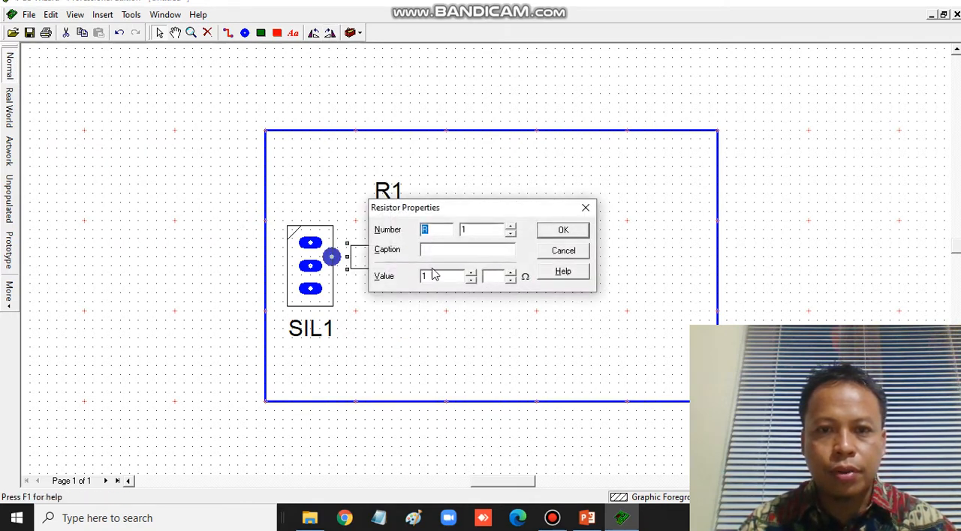
pyautogui.moveTo(440, 277); pyautogui.dragTo(363, 278)
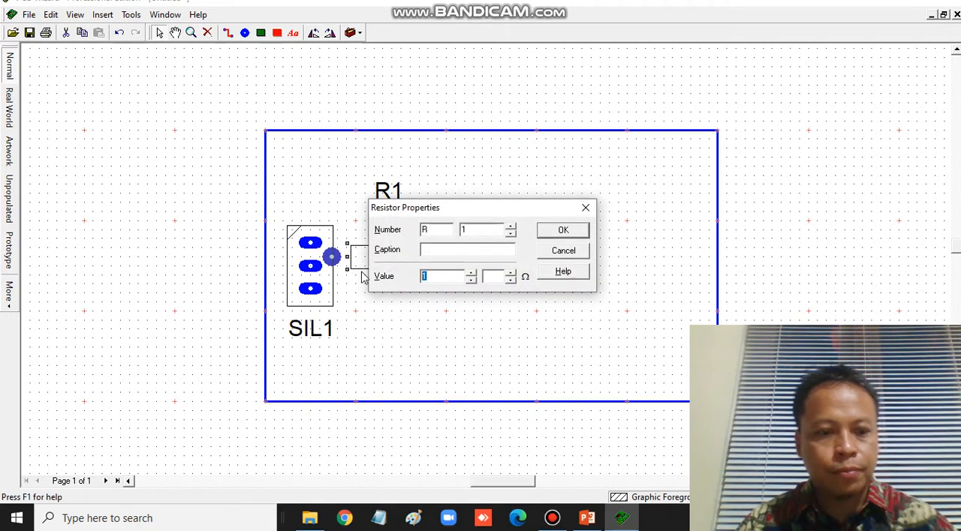
pyautogui.click(585, 233)
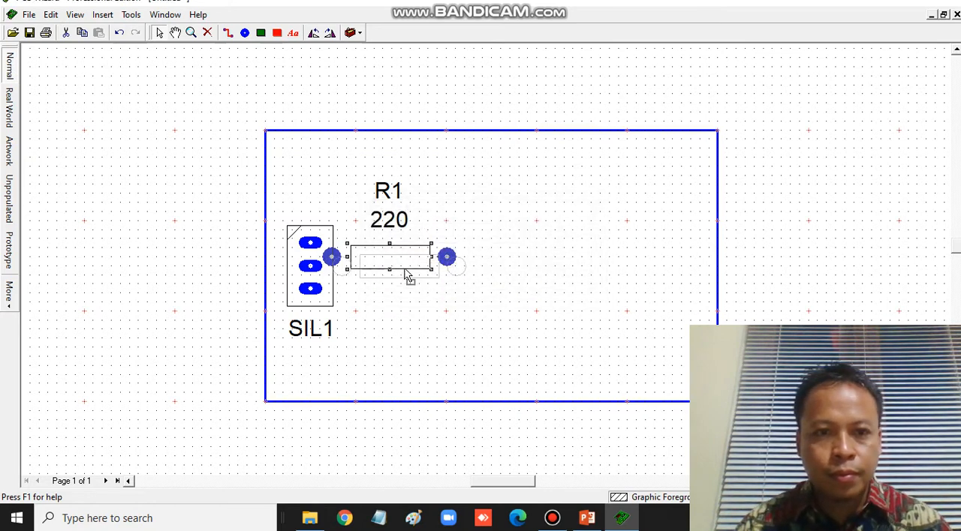
pyautogui.moveTo(408, 277); pyautogui.dragTo(417, 286)
# - Place a TO92 transistor to the right of R1, rotate it 180°, and align its middle pin with the resistor
pyautogui.click(105, 15)
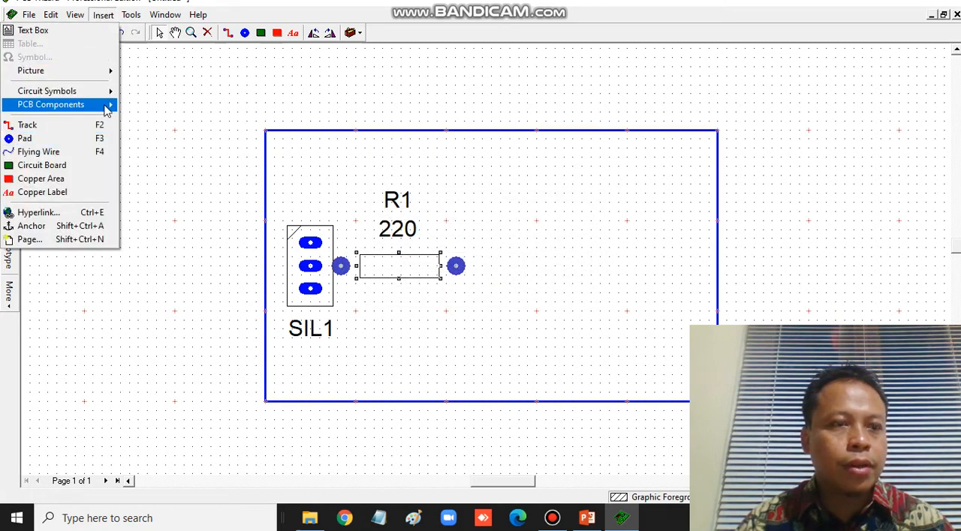
pyautogui.moveTo(108, 105)
pyautogui.moveTo(206, 172)
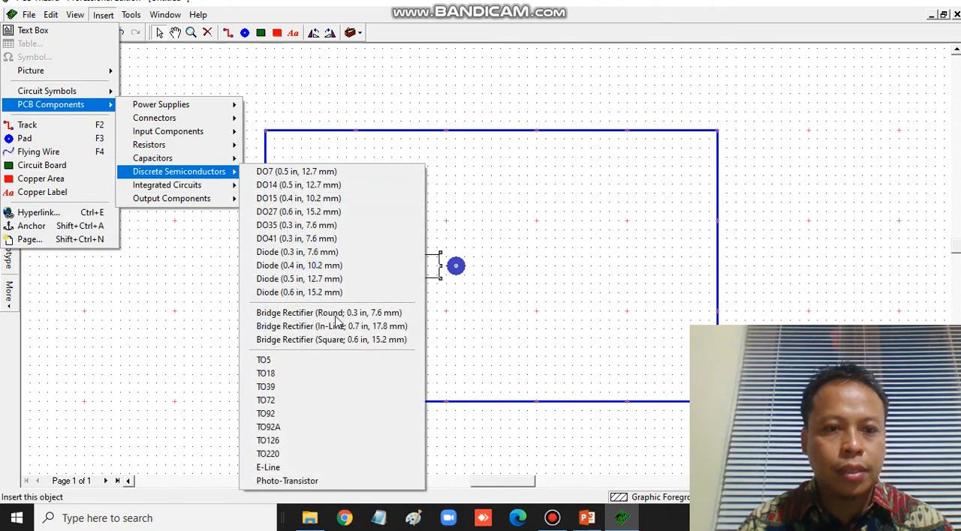
pyautogui.click(295, 415)
pyautogui.click(496, 277)
pyautogui.click(330, 34)
pyautogui.click(331, 34)
pyautogui.click(578, 247)
pyautogui.moveTo(486, 267); pyautogui.dragTo(498, 269)
pyautogui.click(768, 239)
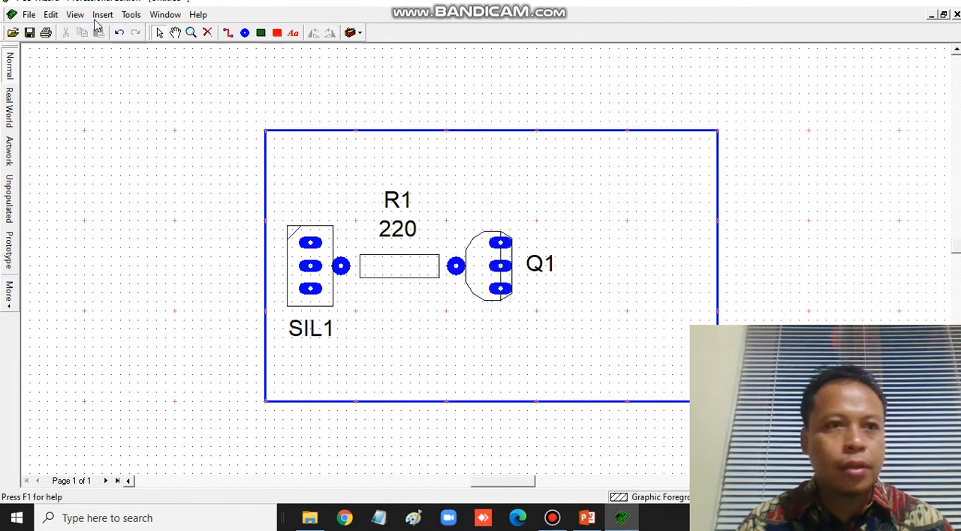
# - Place an SPDT relay to the right of Q1 and rotate it so its single middle pad faces the transistor
pyautogui.click(101, 15)
pyautogui.moveTo(118, 110)
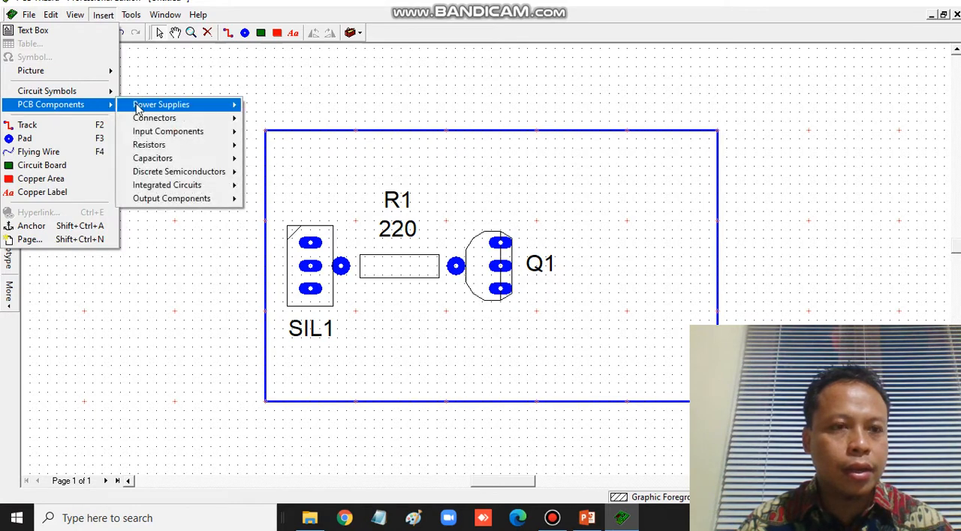
pyautogui.moveTo(222, 199)
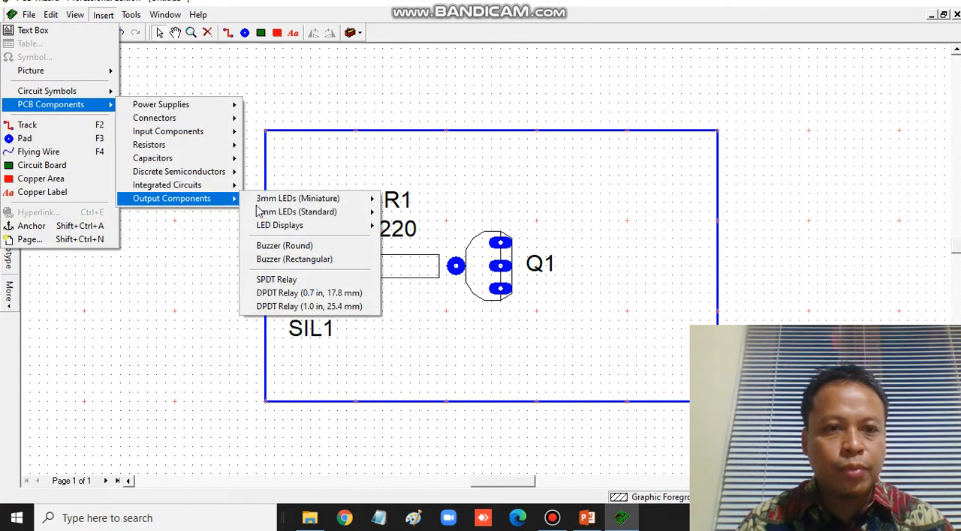
pyautogui.click(316, 280)
pyautogui.click(642, 281)
pyautogui.click(313, 34)
pyautogui.click(314, 33)
pyautogui.click(328, 34)
pyautogui.click(711, 183)
# - Widen the circuit board by extending its right edge one major grid division, and shift the relay right
pyautogui.moveTo(719, 266); pyautogui.dragTo(809, 263)
pyautogui.moveTo(665, 240); pyautogui.dragTo(710, 249)
pyautogui.click(868, 206)
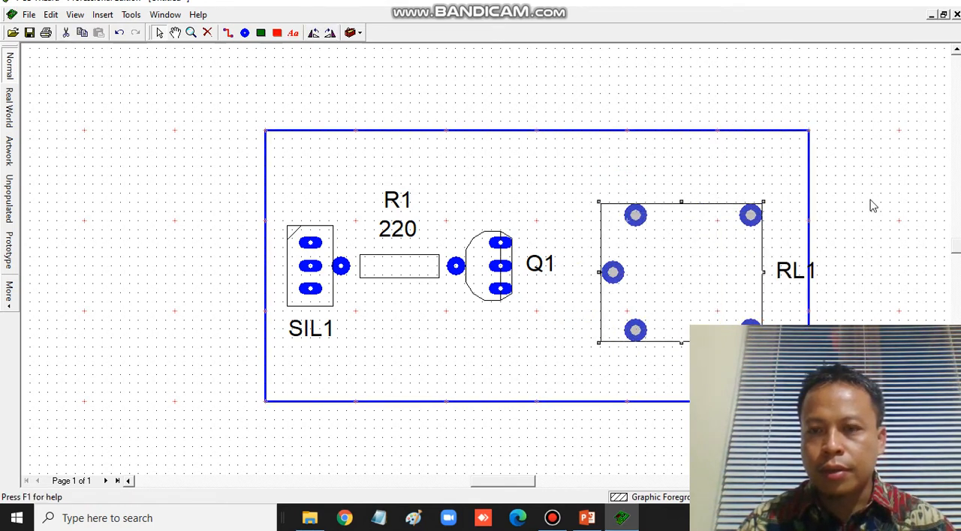
# - Place a DO27 diode (0.6 in, 15.2 mm) vertically between Q1 and the relay, and rotate it 180°
pyautogui.scroll(-3, 361, 127)
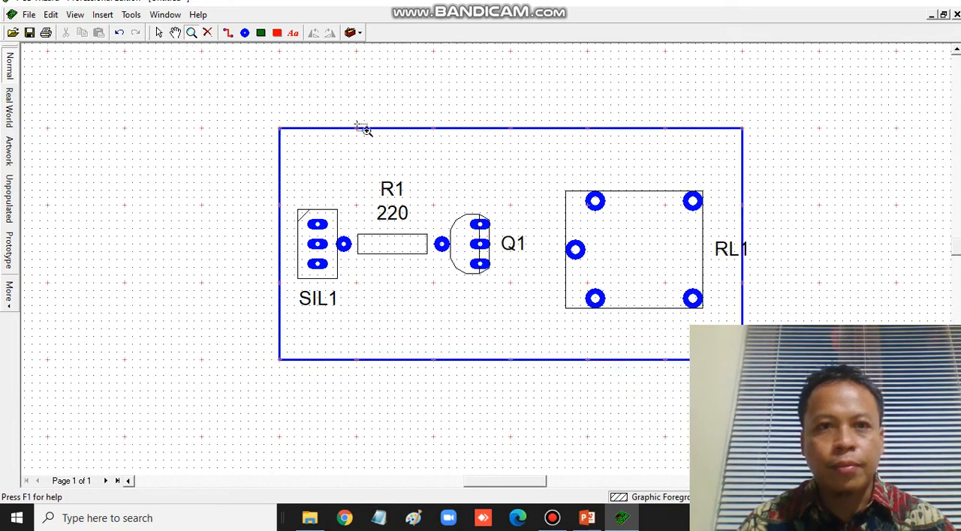
pyautogui.moveTo(539, 179); pyautogui.dragTo(343, 211)
pyautogui.click(193, 37)
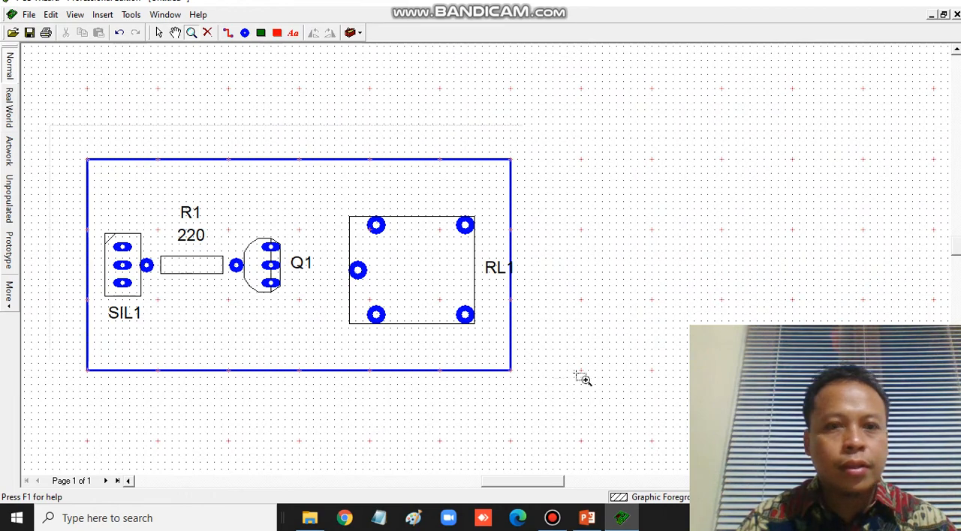
pyautogui.click(588, 402)
pyautogui.scroll(-2, 300, 152)
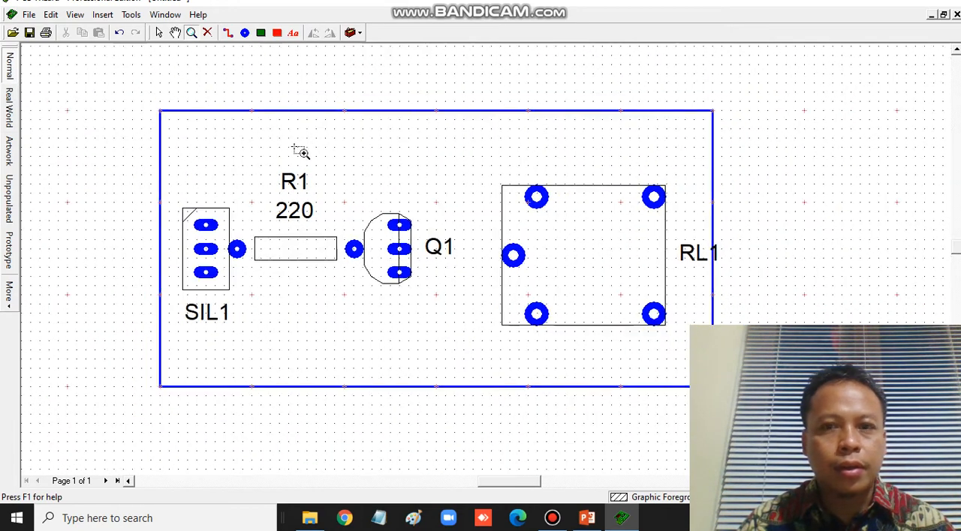
pyautogui.click(175, 36)
pyautogui.moveTo(425, 188); pyautogui.dragTo(366, 186)
pyautogui.click(102, 15)
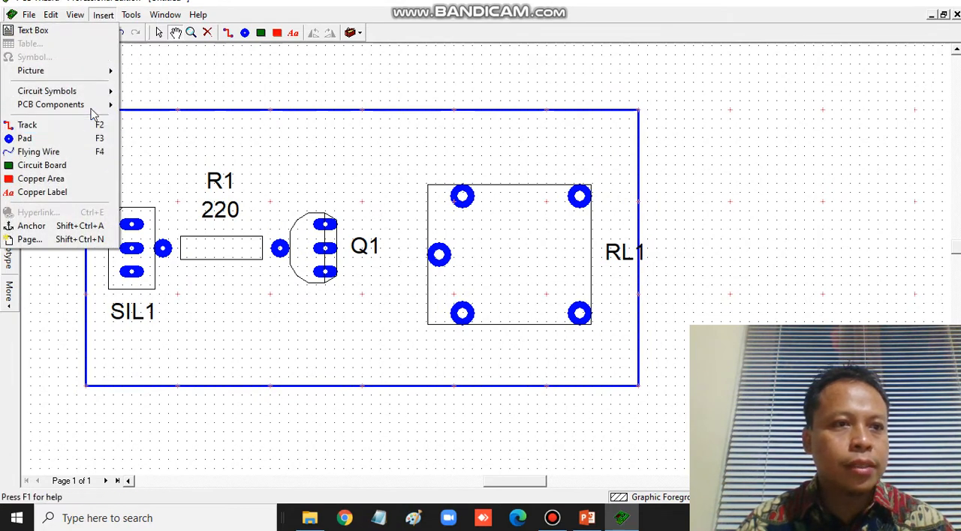
pyautogui.moveTo(97, 109)
pyautogui.moveTo(216, 173)
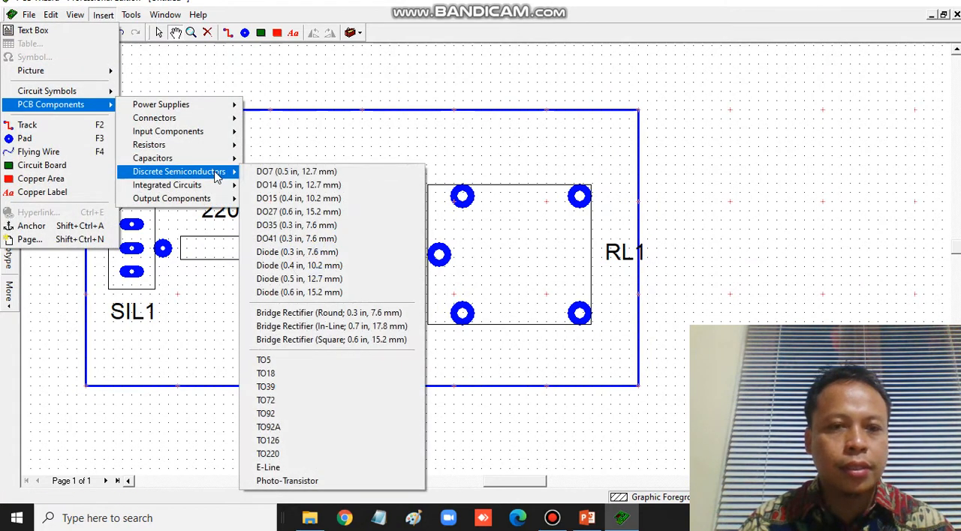
pyautogui.click(315, 225)
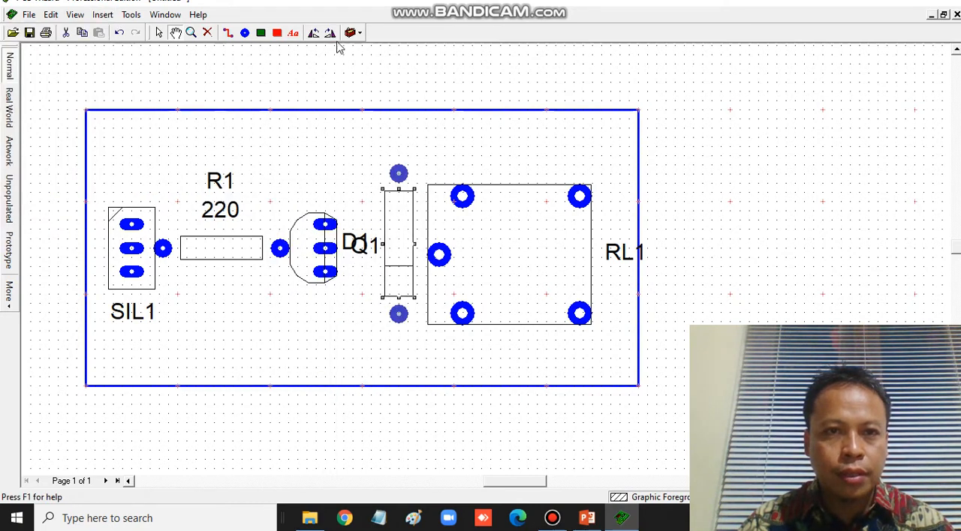
pyautogui.doubleClick(330, 33)
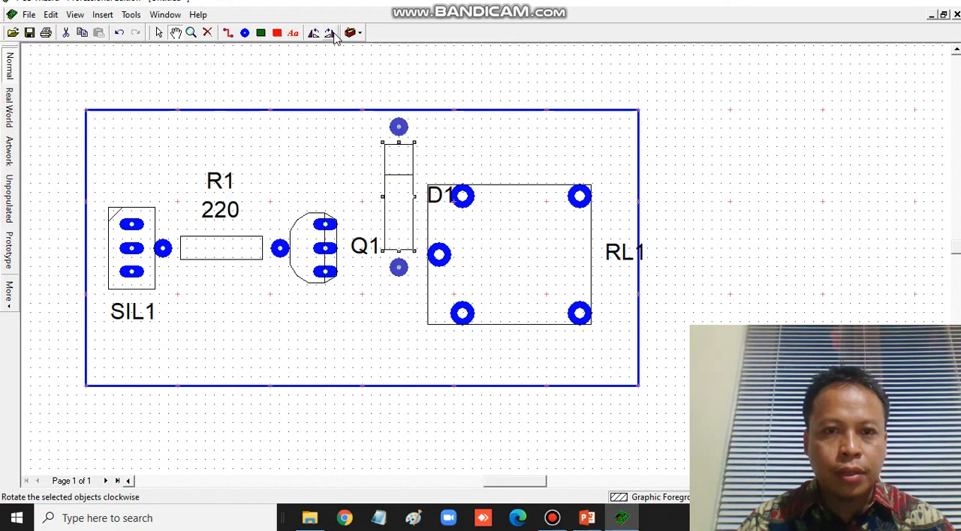
# - Move the diode down so it sits alongside the relay's left edge
pyautogui.click(158, 34)
pyautogui.moveTo(406, 217); pyautogui.dragTo(397, 272)
pyautogui.click(703, 229)
# - Place a horizontal 2 pin power supply terminal block above R1 and move its TB1 label to the minus side
pyautogui.click(103, 14)
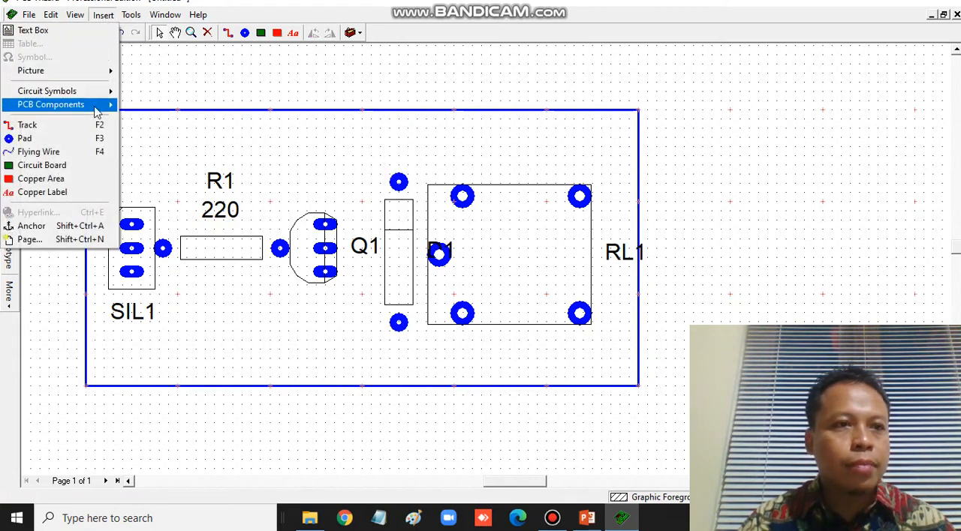
pyautogui.moveTo(82, 105)
pyautogui.moveTo(177, 105)
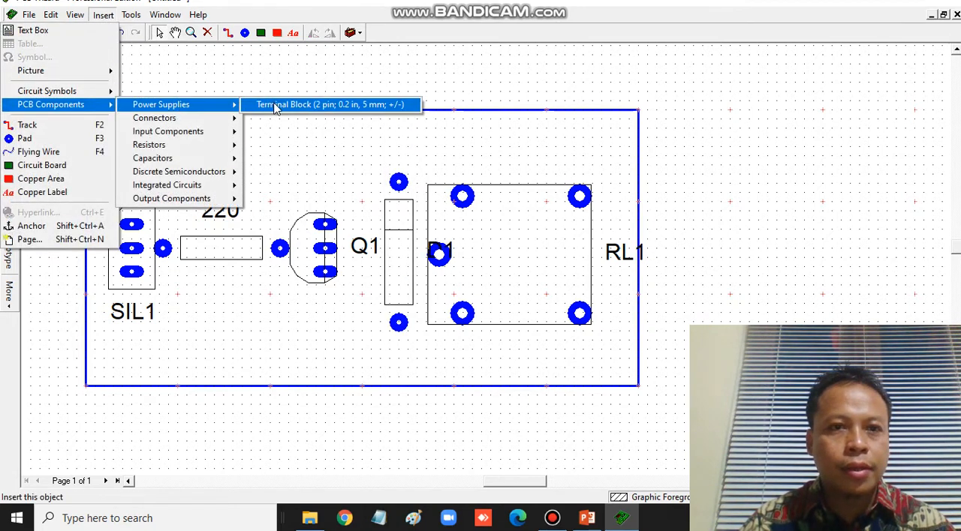
pyautogui.click(275, 106)
pyautogui.click(187, 143)
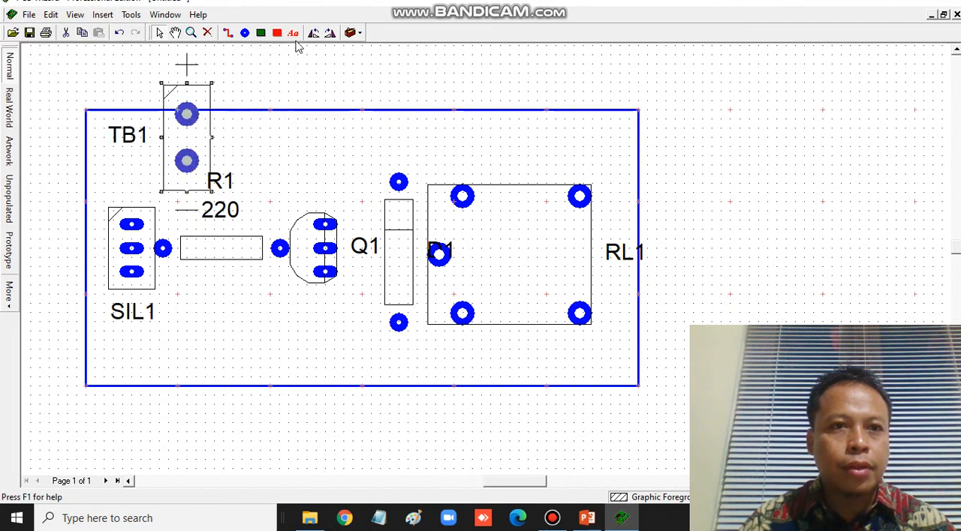
pyautogui.click(330, 34)
pyautogui.click(290, 89)
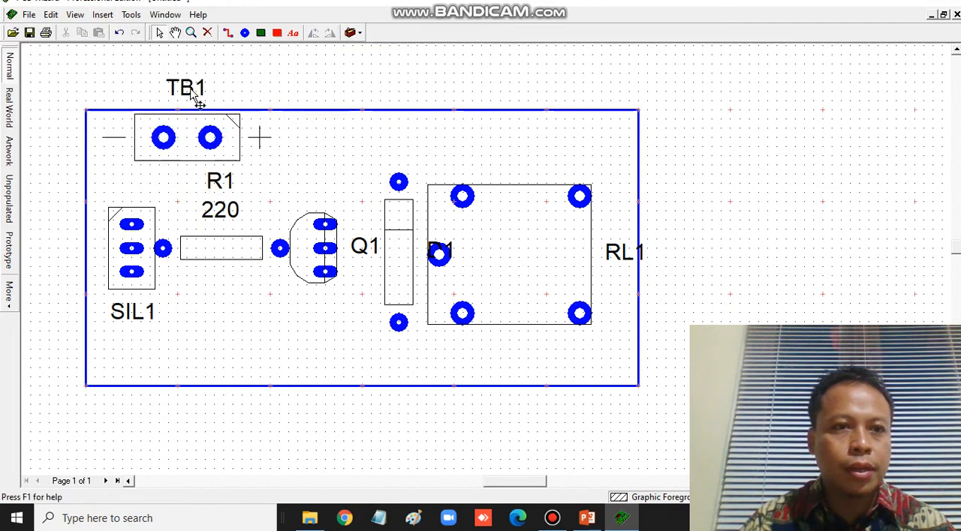
pyautogui.moveTo(106, 156); pyautogui.dragTo(106, 156)
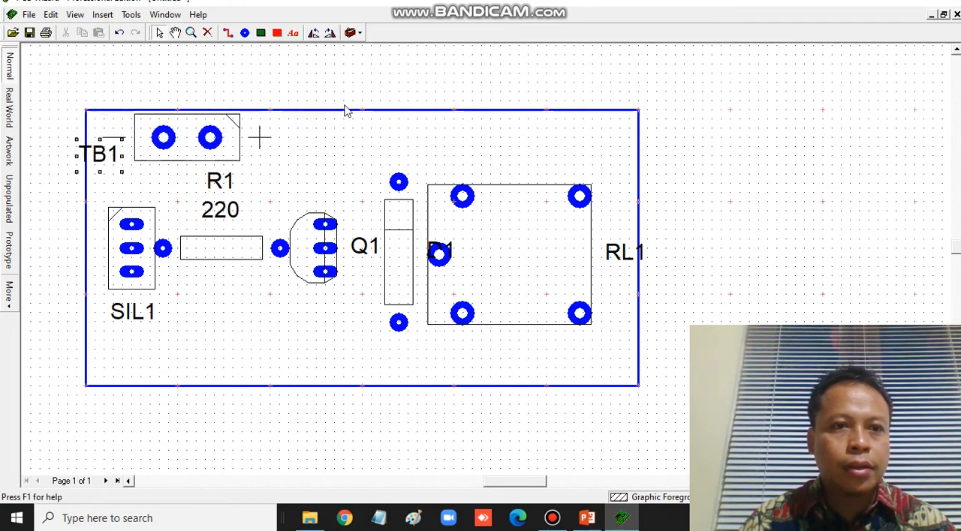
# - Insert a 3 pin terminal block from the connector components and rotate it to lie horizontally
pyautogui.click(103, 14)
pyautogui.moveTo(68, 104)
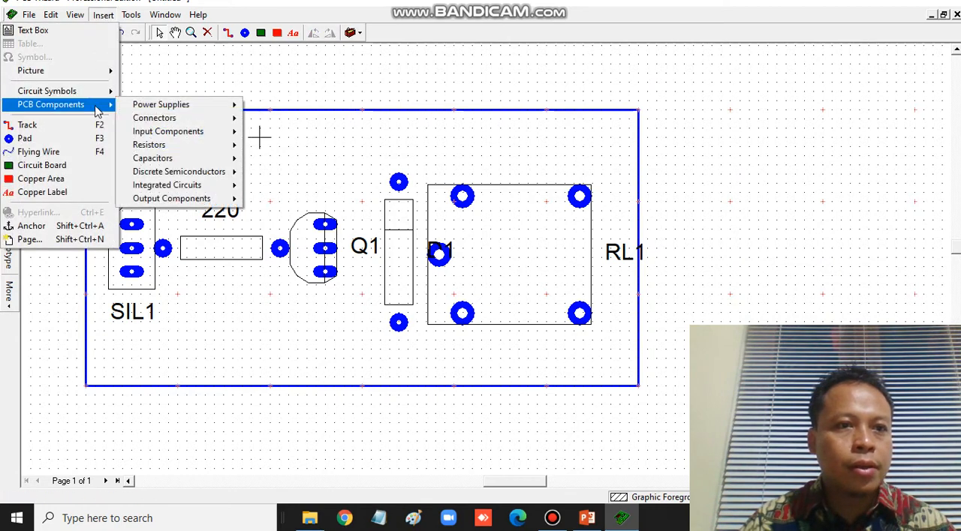
pyautogui.moveTo(232, 126)
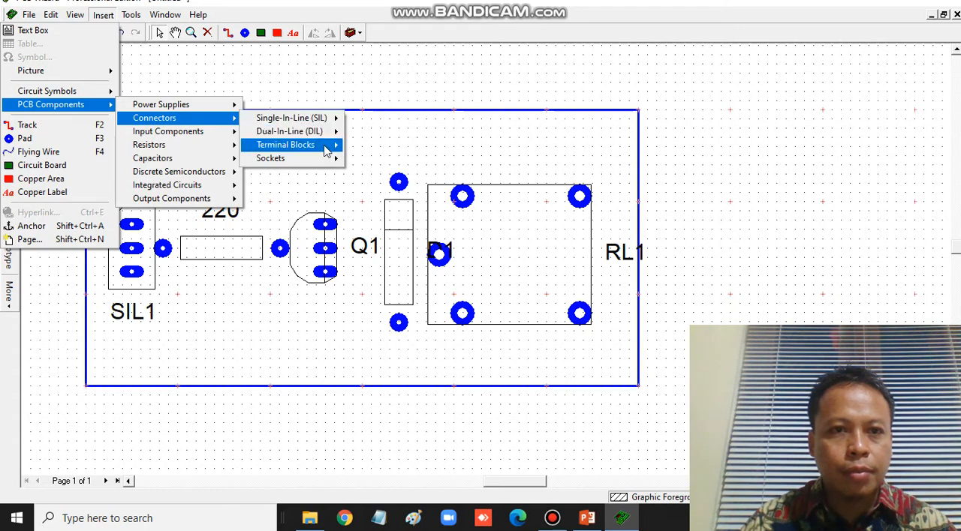
pyautogui.moveTo(328, 145)
pyautogui.click(424, 159)
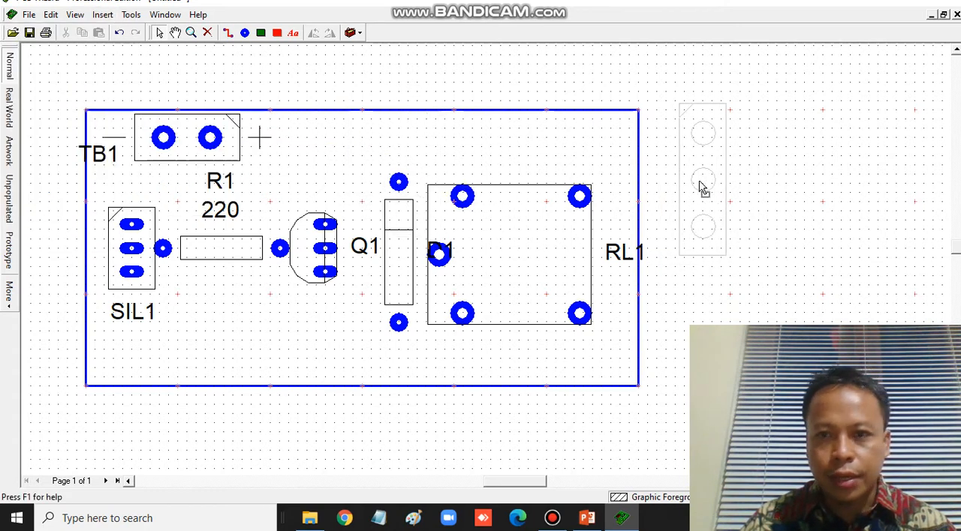
pyautogui.click(701, 181)
pyautogui.click(330, 33)
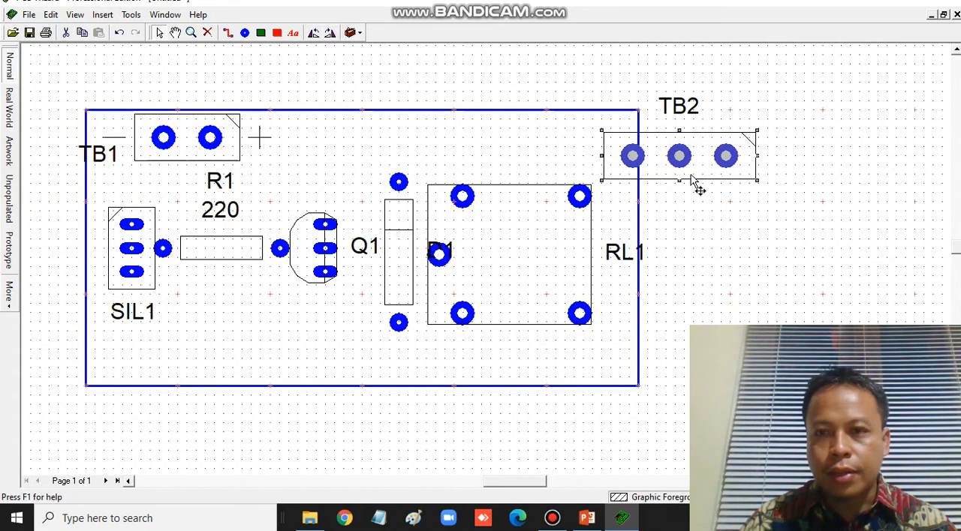
# - Place the 3 pin terminal block directly below the relay and move its TB2 label to the block's left side
pyautogui.moveTo(523, 293); pyautogui.dragTo(512, 361)
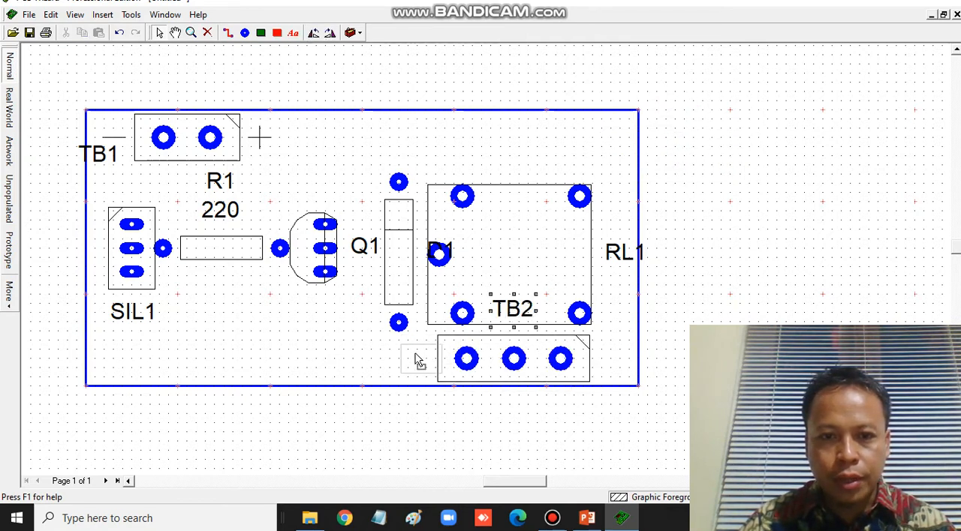
pyautogui.moveTo(421, 360); pyautogui.dragTo(419, 359)
pyautogui.click(439, 254)
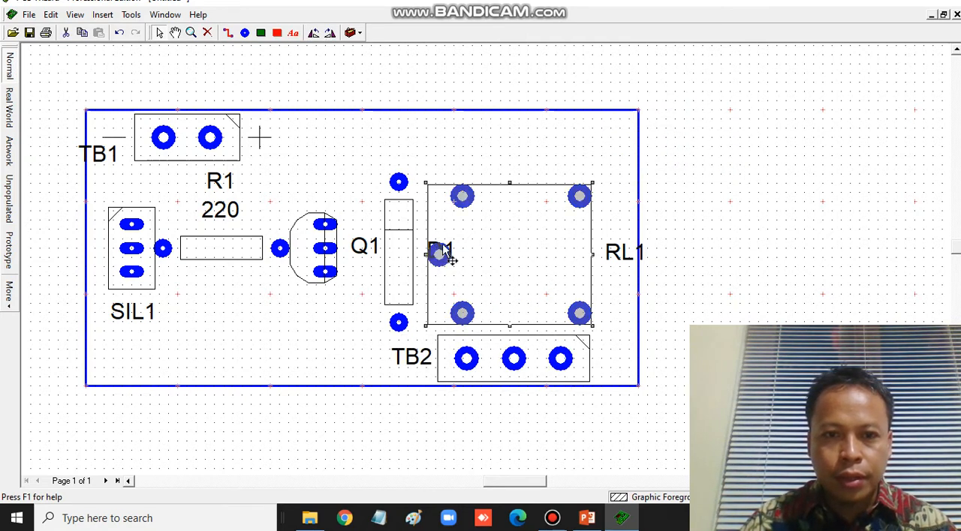
pyautogui.click(697, 242)
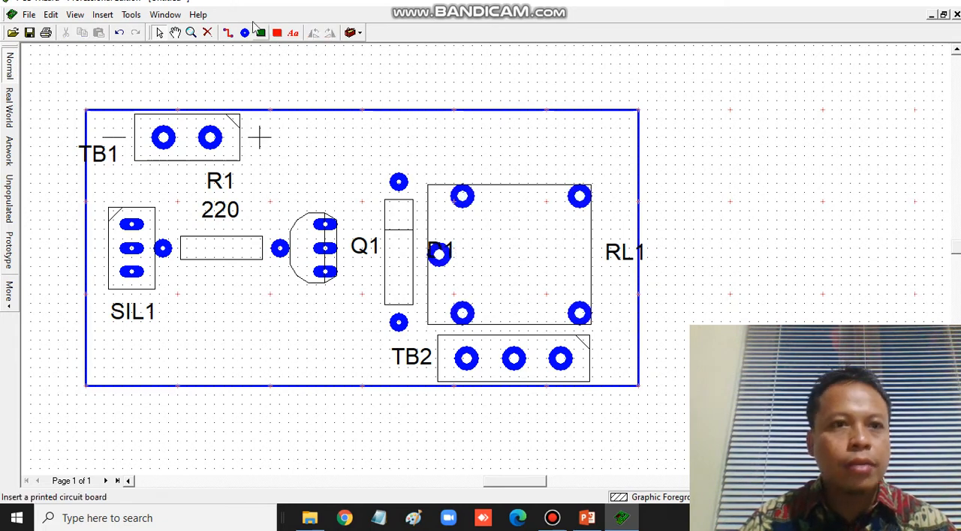
# - Route tracks from SIL1's middle pin to R1's left pad and from R1's right pad to Q1's middle pin
pyautogui.click(228, 34)
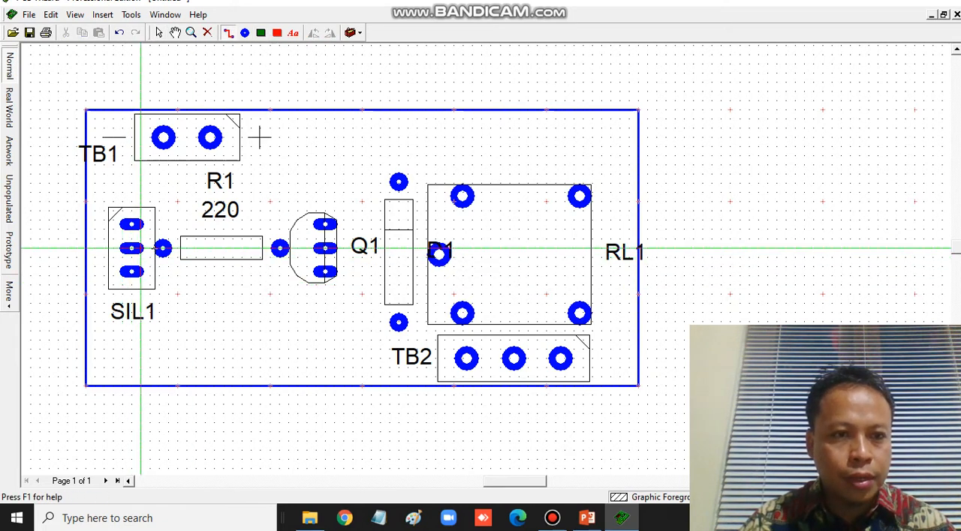
pyautogui.moveTo(141, 248); pyautogui.dragTo(163, 247)
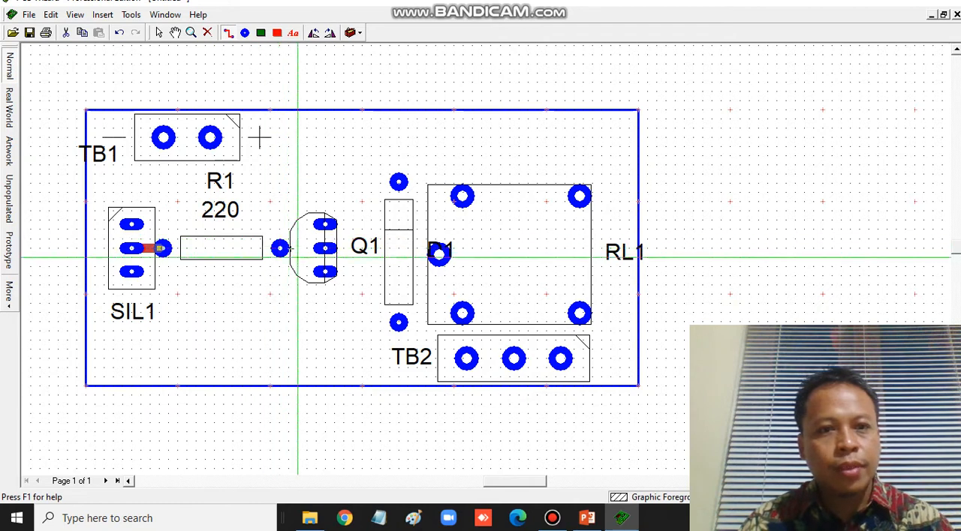
pyautogui.moveTo(279, 248); pyautogui.dragTo(326, 248)
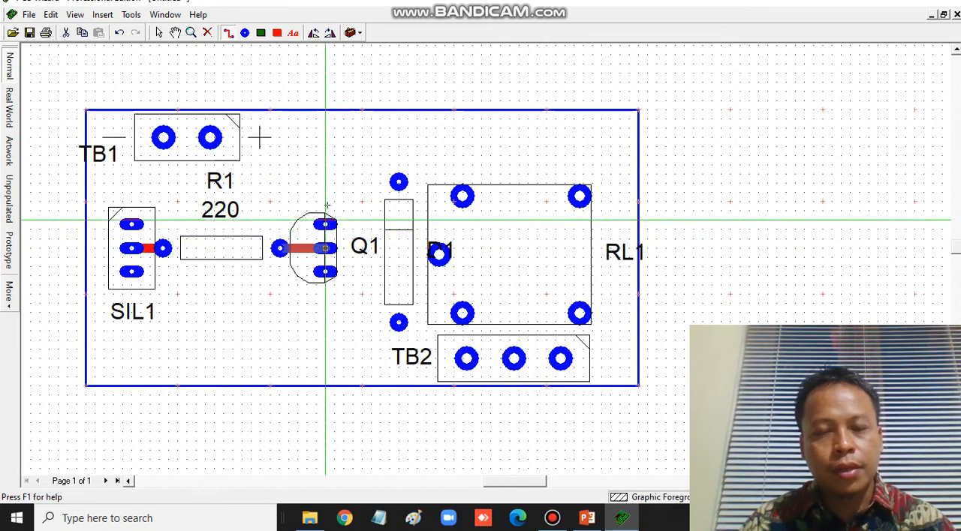
# - Route a track from Q1's upper pin around to the diode's lower pad and on to the relay's lower-left pad
pyautogui.moveTo(326, 223)
pyautogui.mouseDown()
pyautogui.moveTo(325, 201)
pyautogui.moveTo(365, 201)
pyautogui.mouseUp()
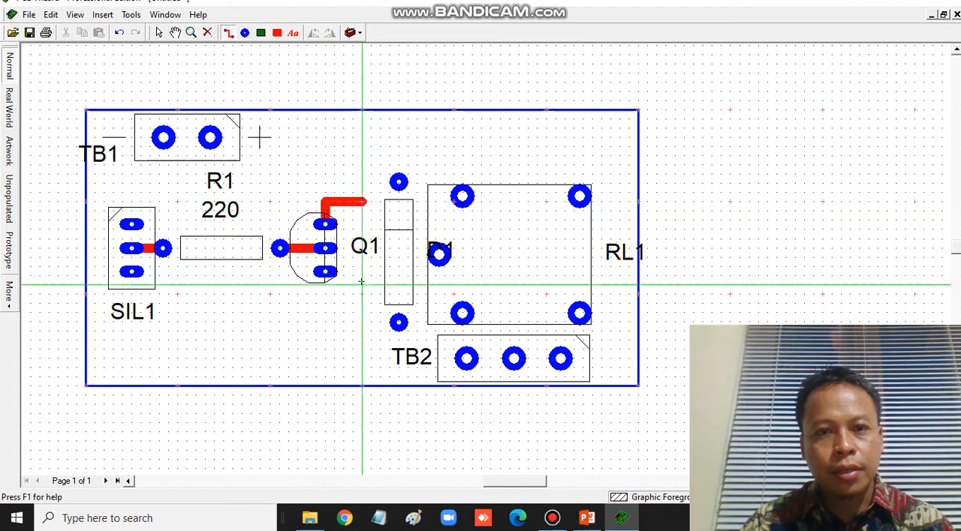
pyautogui.click(362, 323)
pyautogui.click(398, 323)
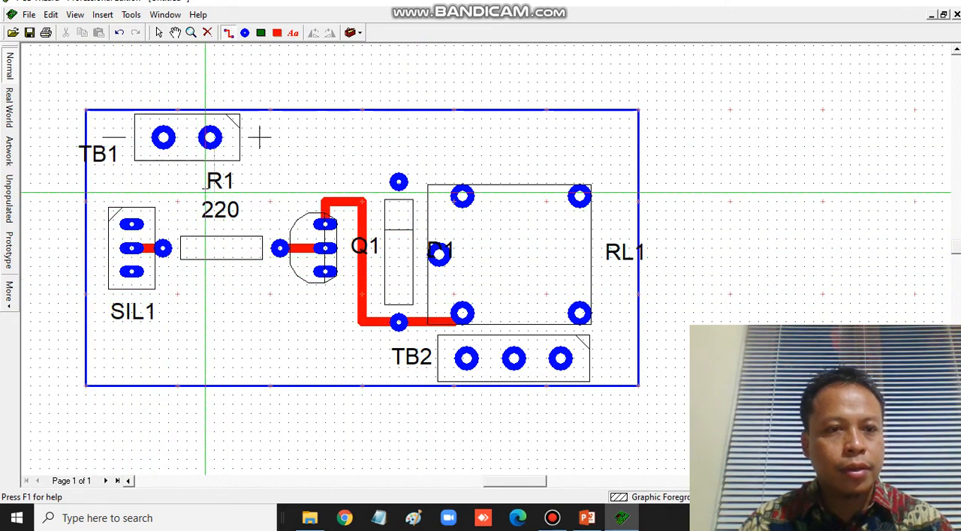
# - Route a track from TB1's plus pad down to SIL1's upper pin
pyautogui.click(210, 141)
pyautogui.click(195, 211)
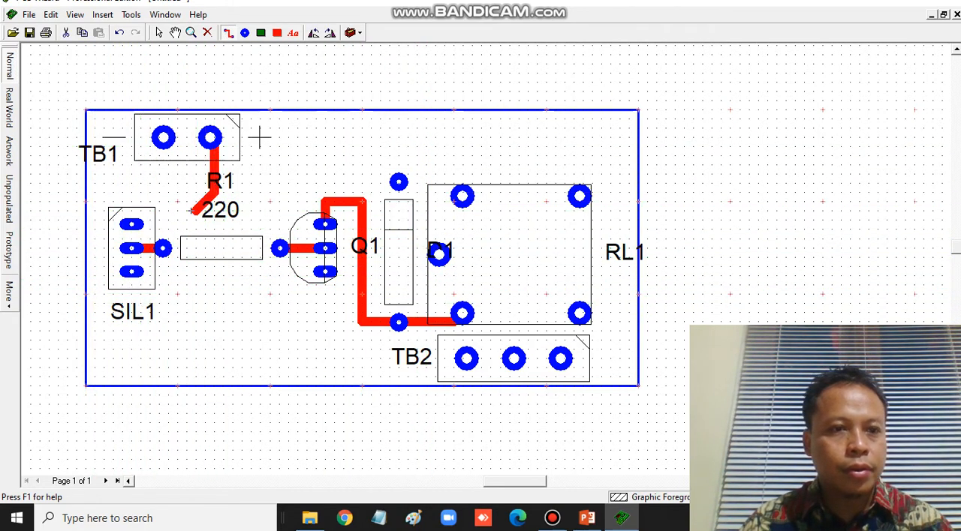
pyautogui.click(140, 211)
pyautogui.click(131, 223)
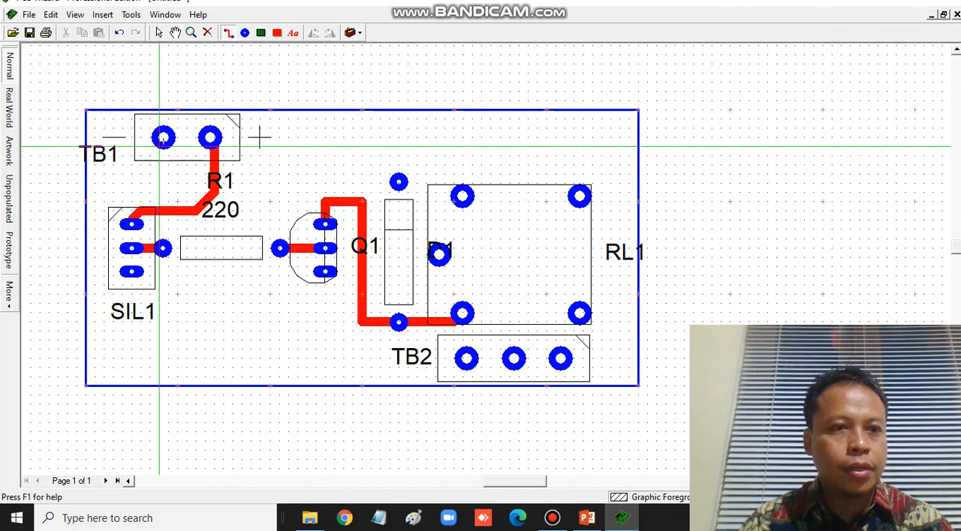
# - Route a track from TB1's minus pad to SIL1's lower pin and on below R1 to Q1's lower pin
pyautogui.click(121, 138)
pyautogui.click(104, 157)
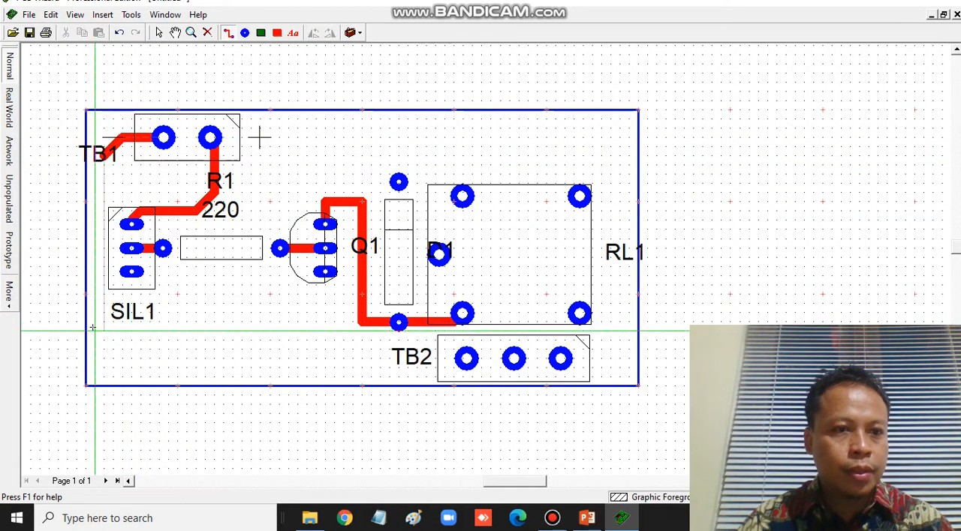
pyautogui.click(104, 277)
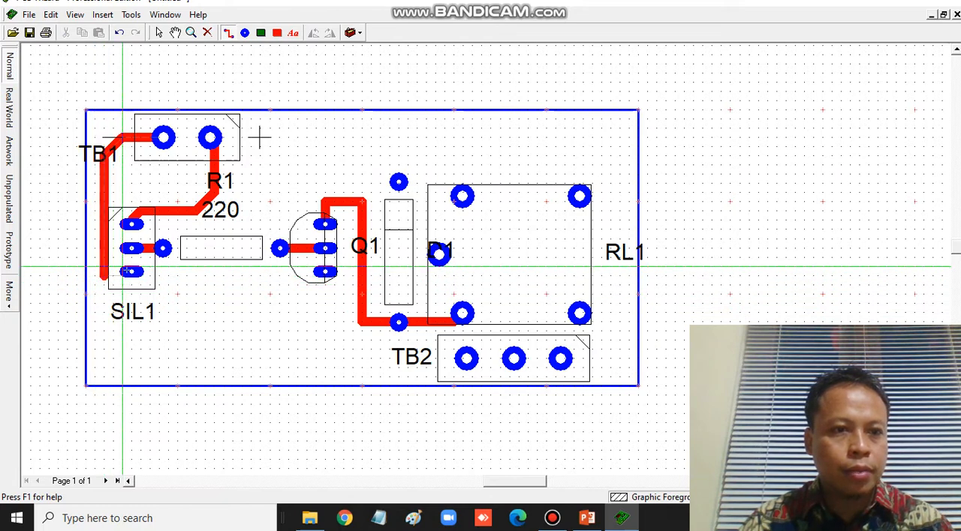
pyautogui.click(131, 274)
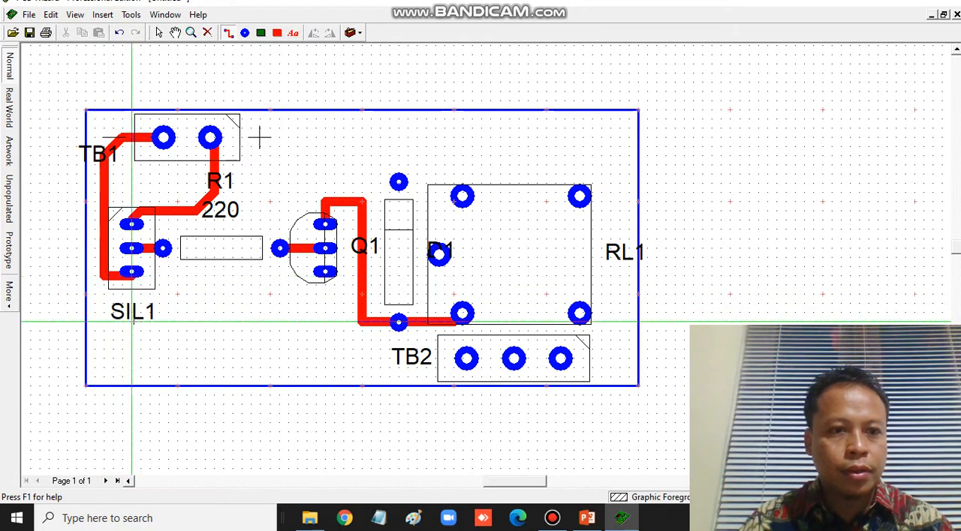
pyautogui.doubleClick(159, 341)
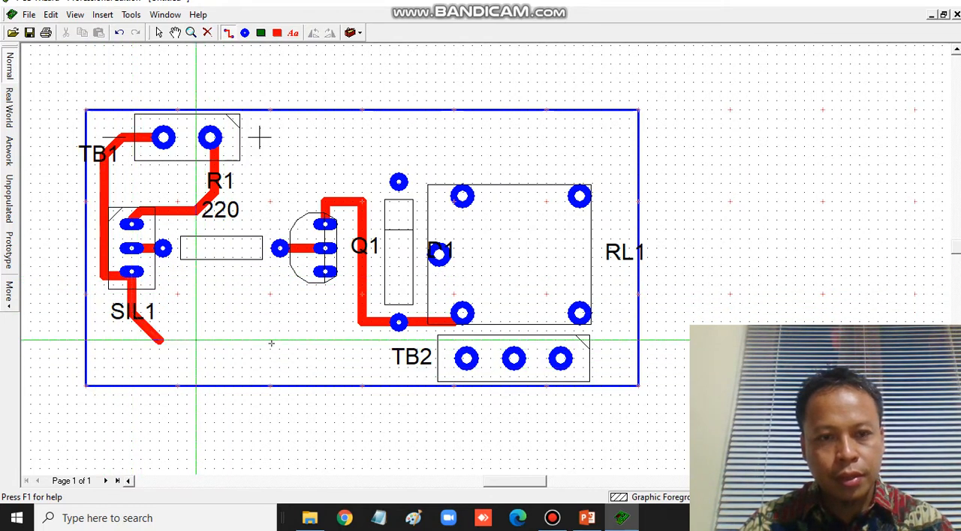
pyautogui.click(298, 341)
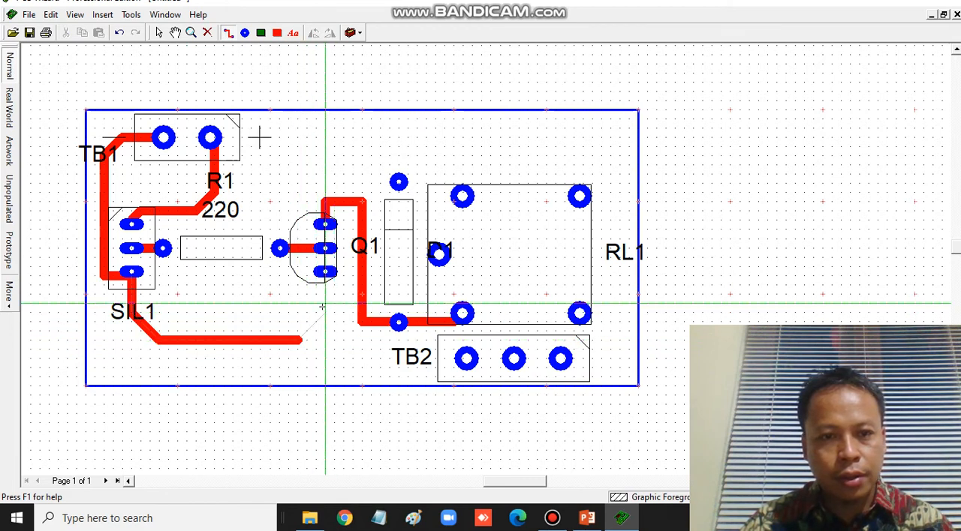
pyautogui.doubleClick(326, 311)
# - Route tracks from the relay's middle-left, upper-right and lower-right pads to TB2's left, middle and right pads respectively
pyautogui.click(439, 255)
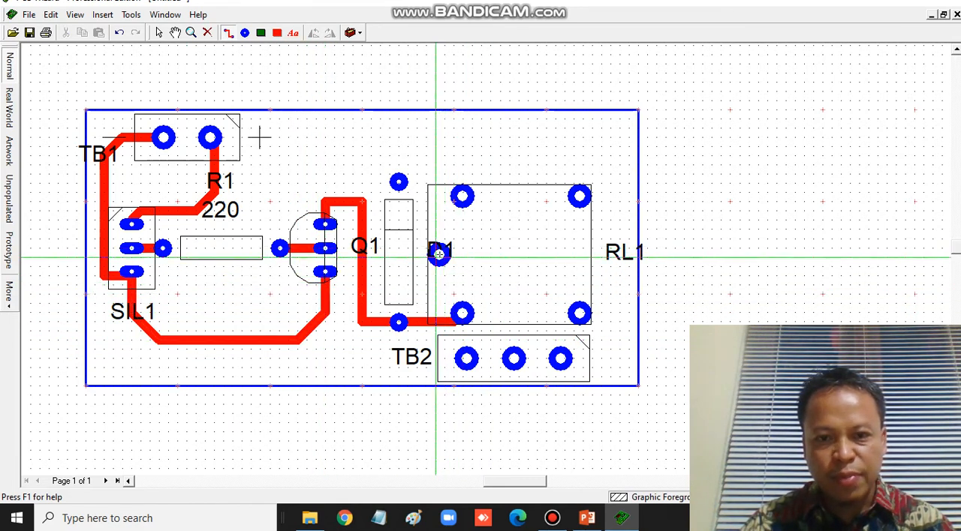
pyautogui.doubleClick(501, 316)
pyautogui.doubleClick(466, 358)
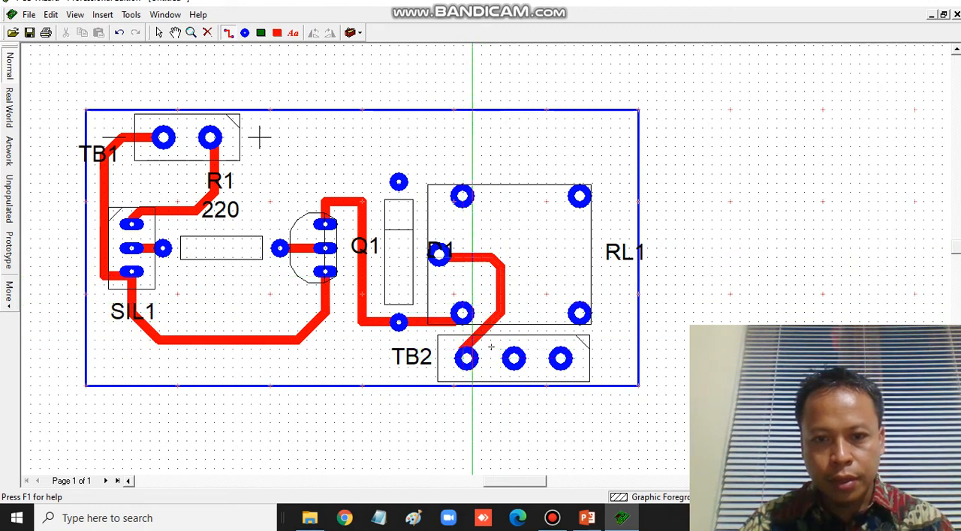
pyautogui.click(579, 196)
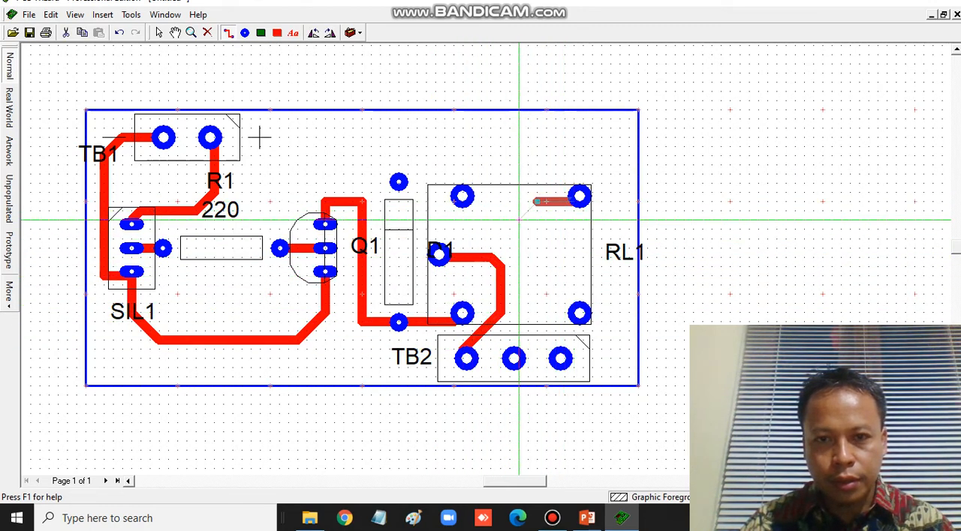
pyautogui.click(518, 201)
pyautogui.doubleClick(515, 359)
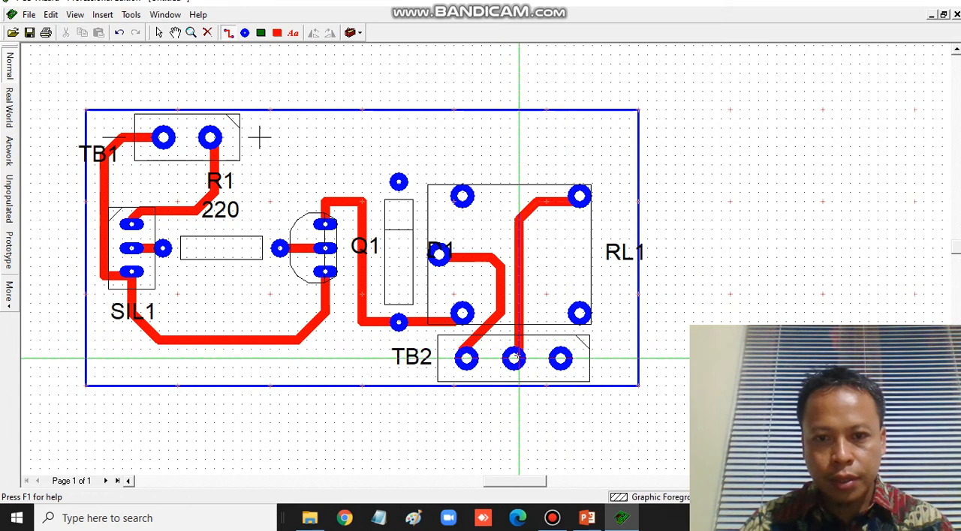
pyautogui.click(579, 313)
pyautogui.click(565, 311)
pyautogui.doubleClick(561, 362)
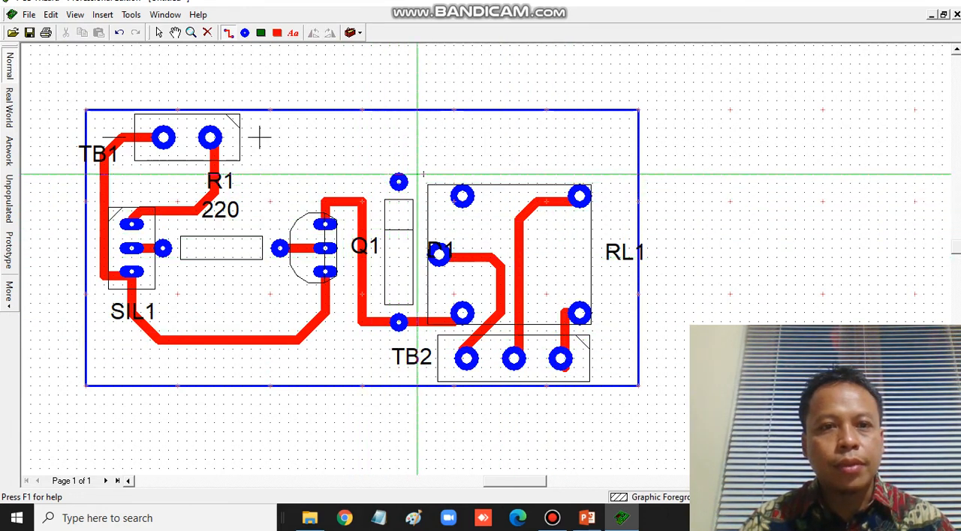
# - Connect the diode's upper pad with tracks to the relay's upper-left pad and to TB1's plus pad
pyautogui.doubleClick(465, 182)
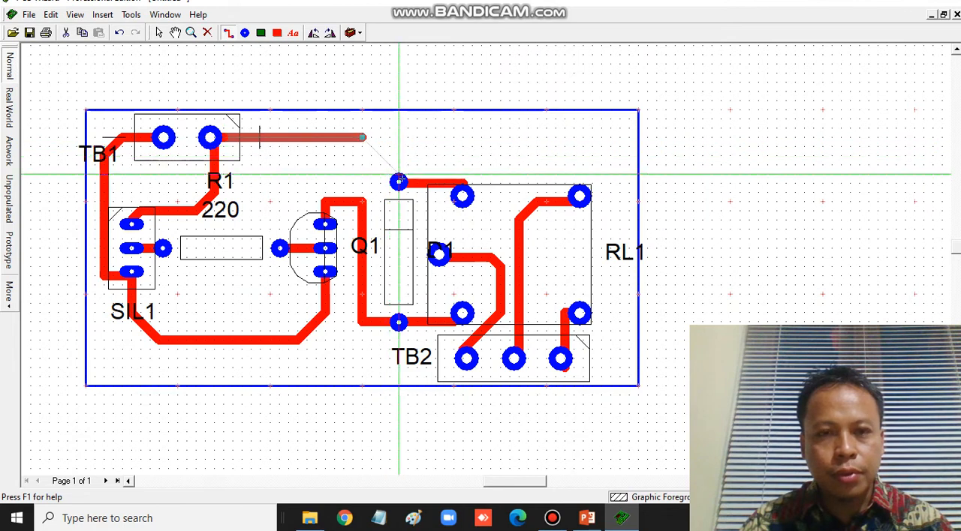
pyautogui.click(362, 137)
pyautogui.doubleClick(398, 181)
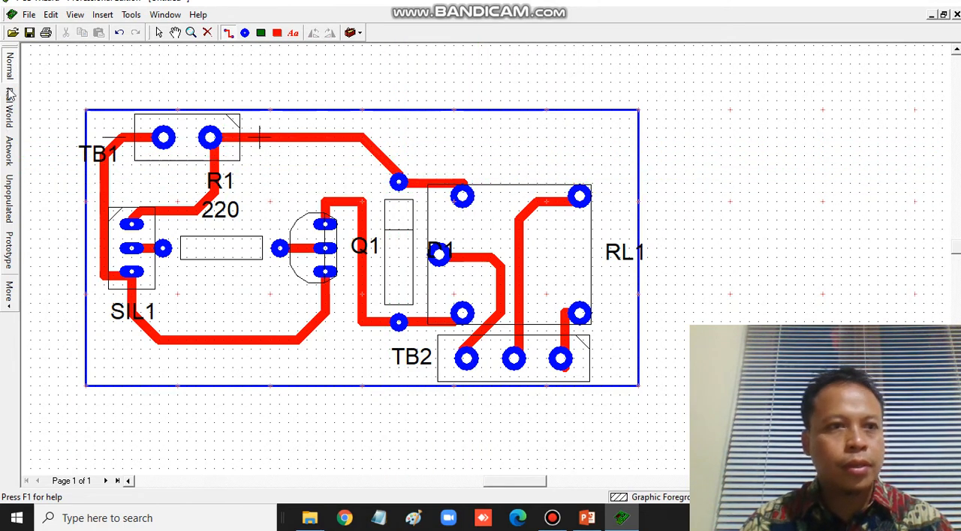
pyautogui.click(160, 32)
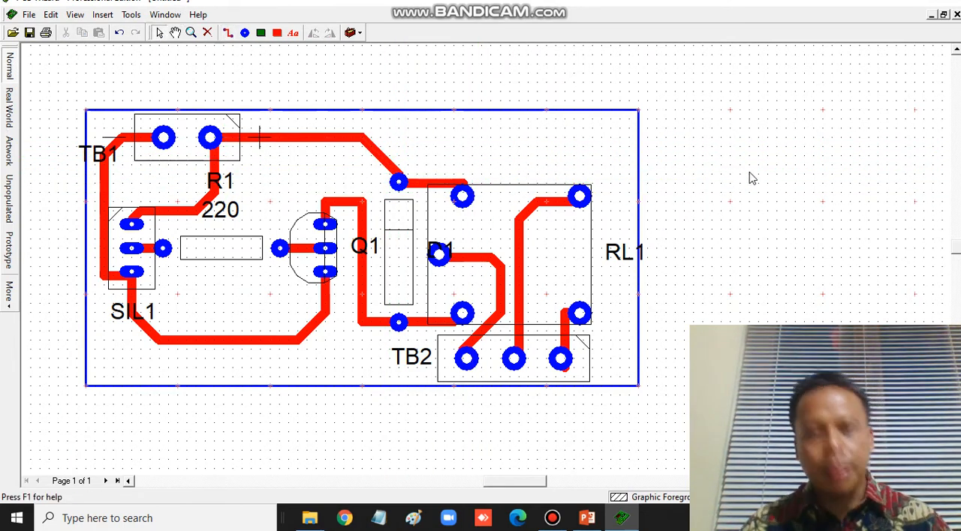
# - Inspect the finished board in the Real World, Artwork and Normal views, returning to Real World
pyautogui.click(9, 114)
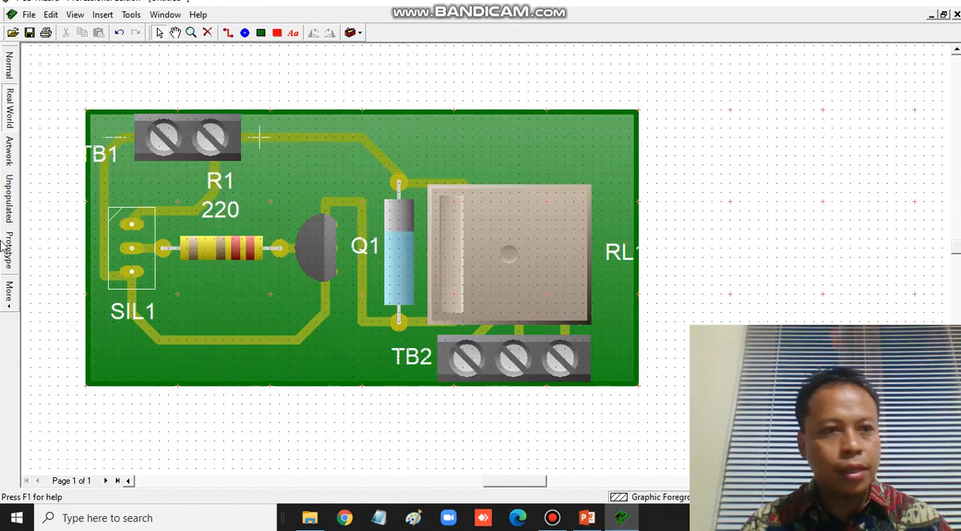
pyautogui.click(9, 150)
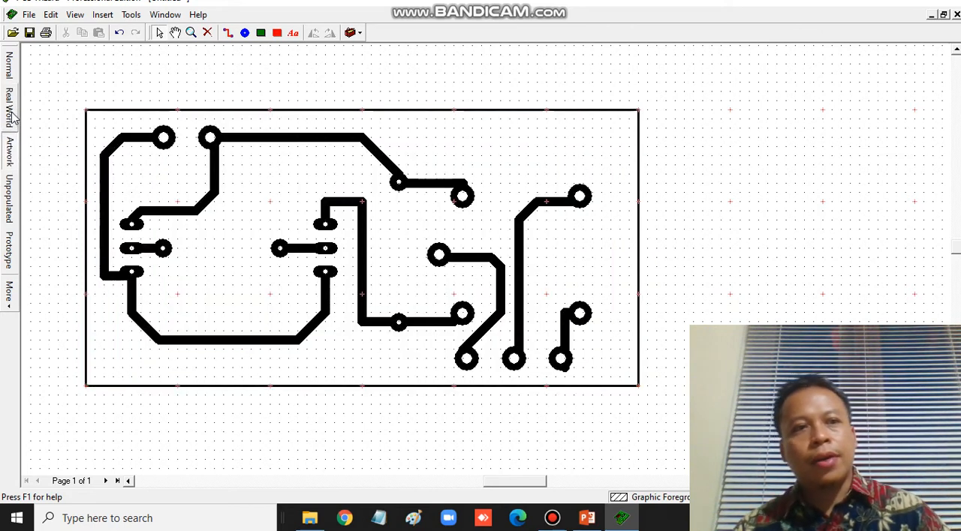
pyautogui.click(7, 69)
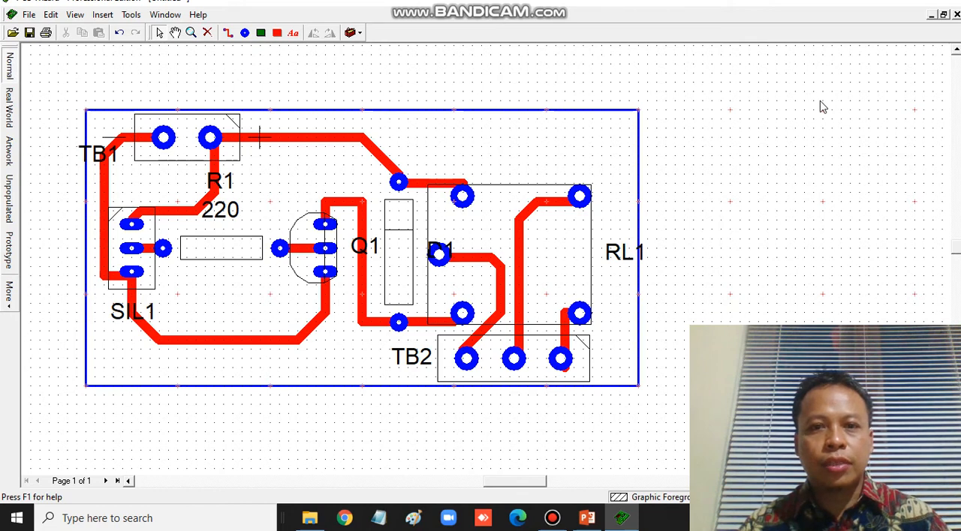
pyautogui.click(9, 108)
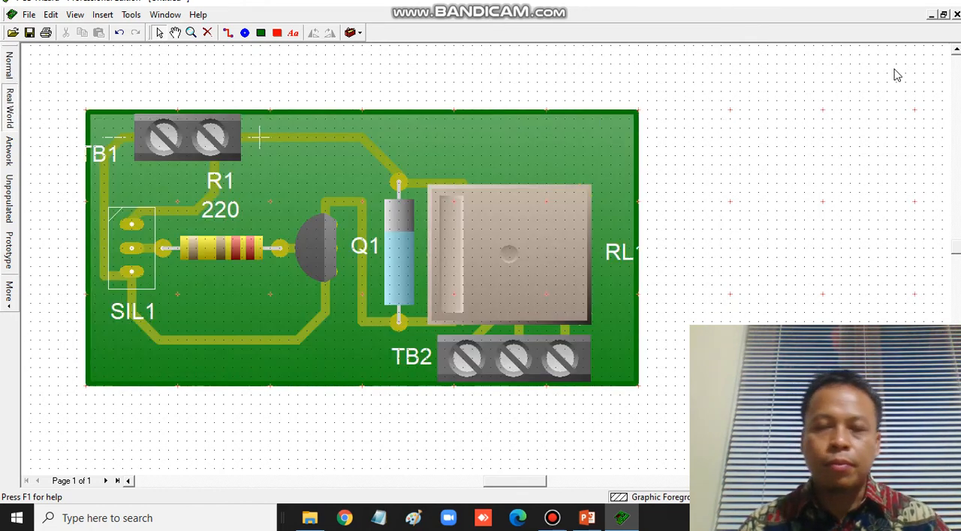
# - Switch to the PowerPoint presentation with the closing slide and raise the screen brightness
pyautogui.click(587, 518)
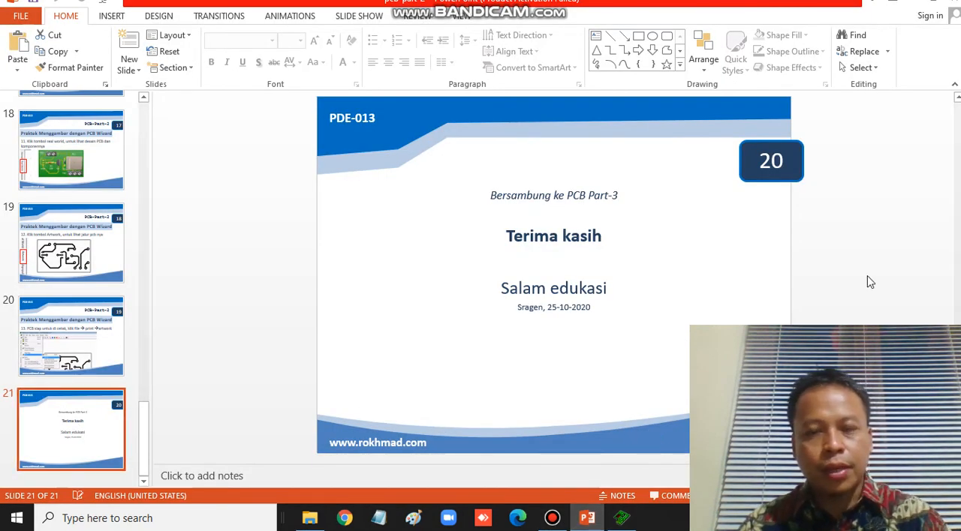
pyautogui.press('XF86MonBrightnessUp')
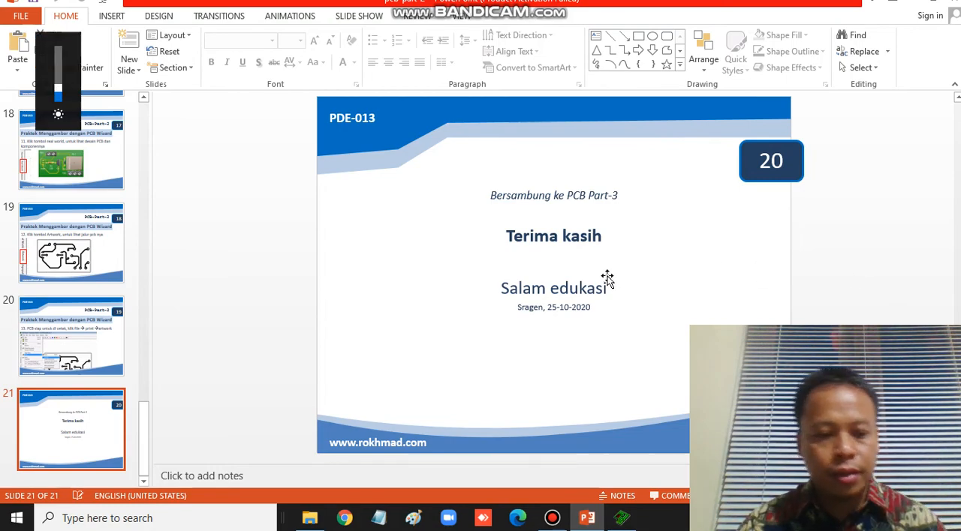